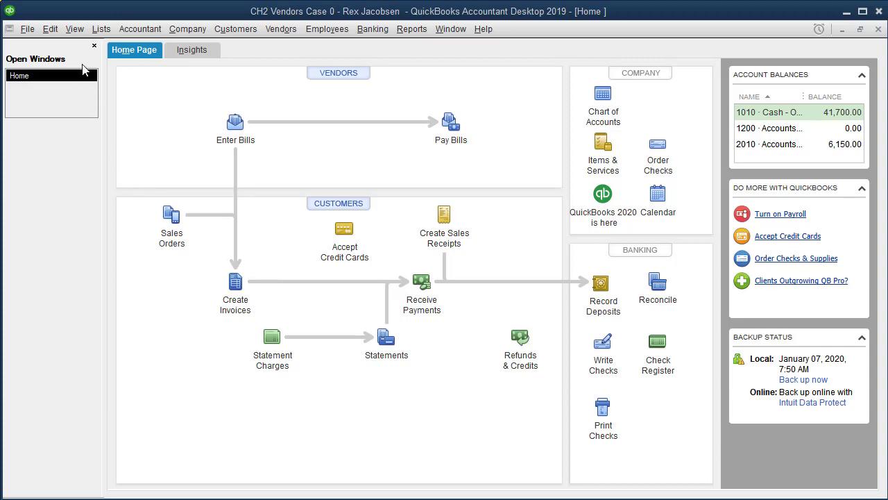
Open the Chart of Accounts and check the balance of the 2010 Accounts Payable account
left_click(101, 30)
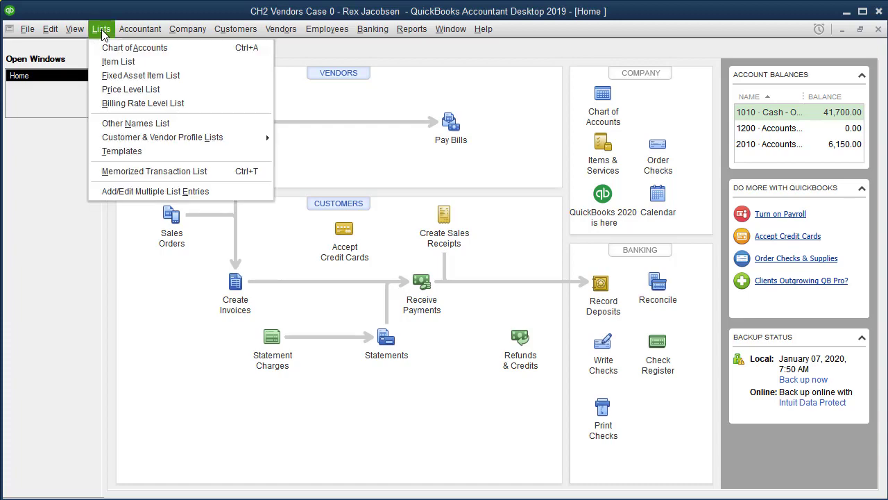
left_click(189, 48)
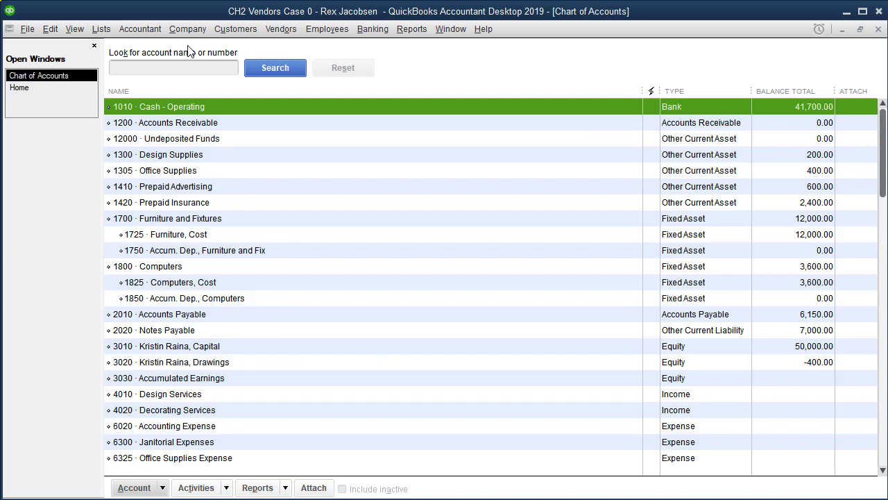
left_click(238, 319)
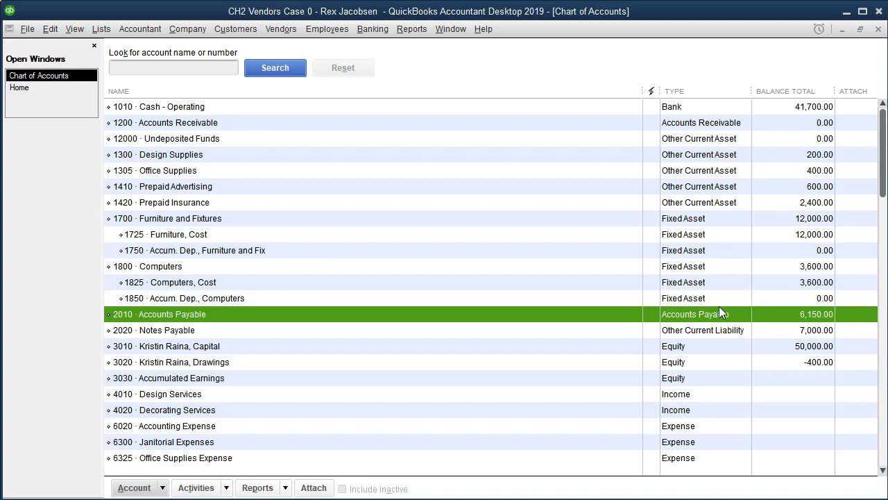
Return to the home page and open the Vendor Center to examine the Galeway Computers balance and transactions
left_click(17, 88)
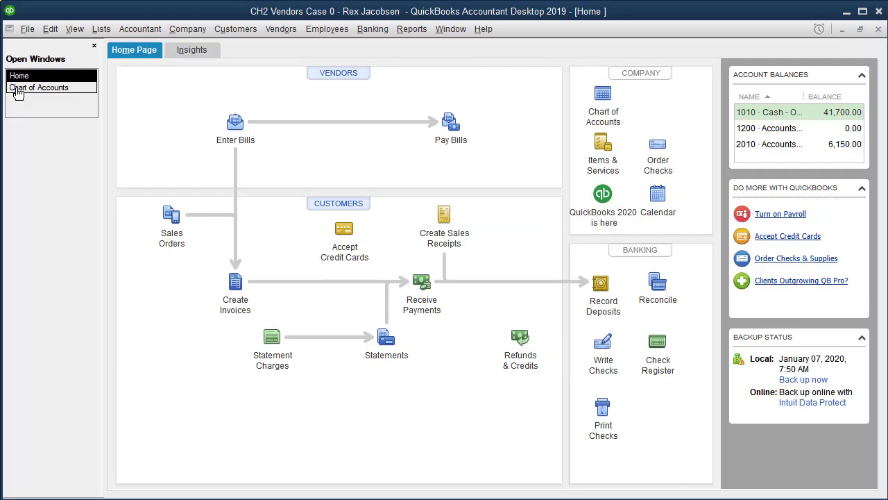
left_click(339, 73)
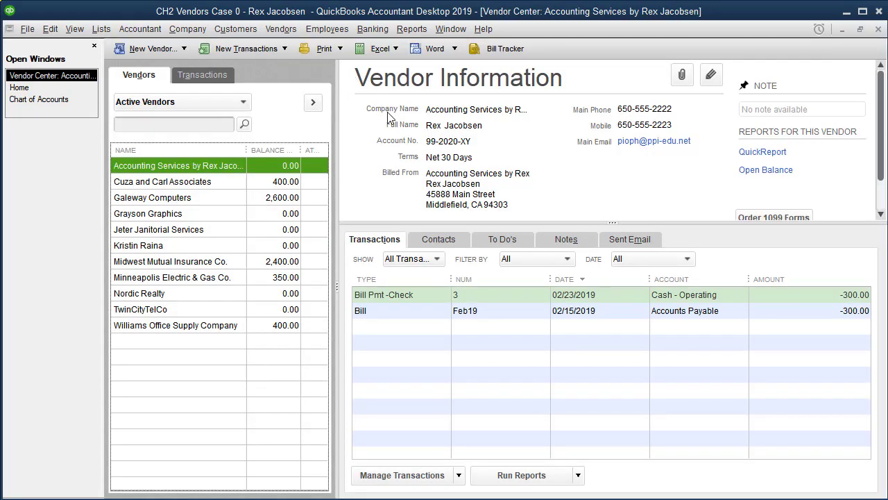
left_click(280, 198)
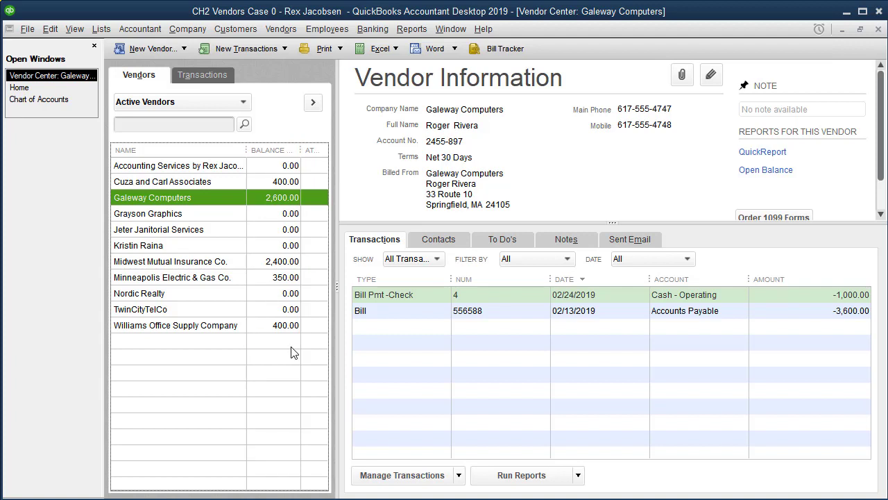
Run the Unpaid Bills Detail report for vendors and payables
left_click(412, 31)
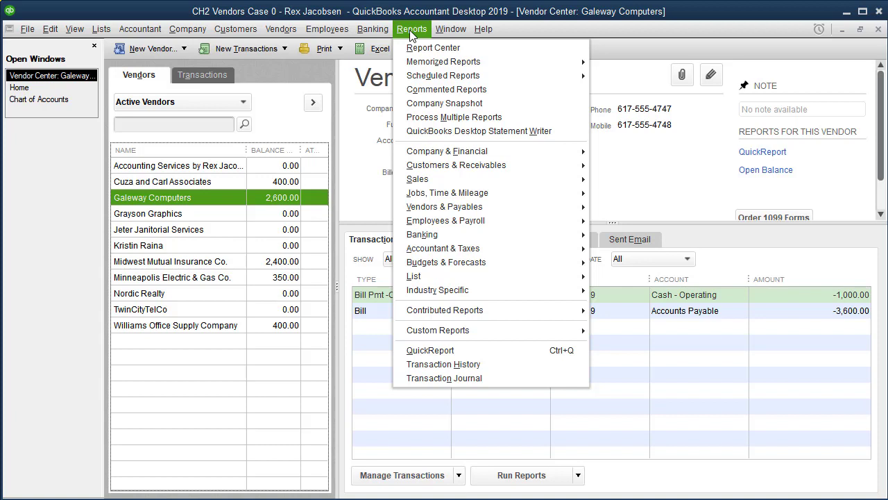
left_click(412, 29)
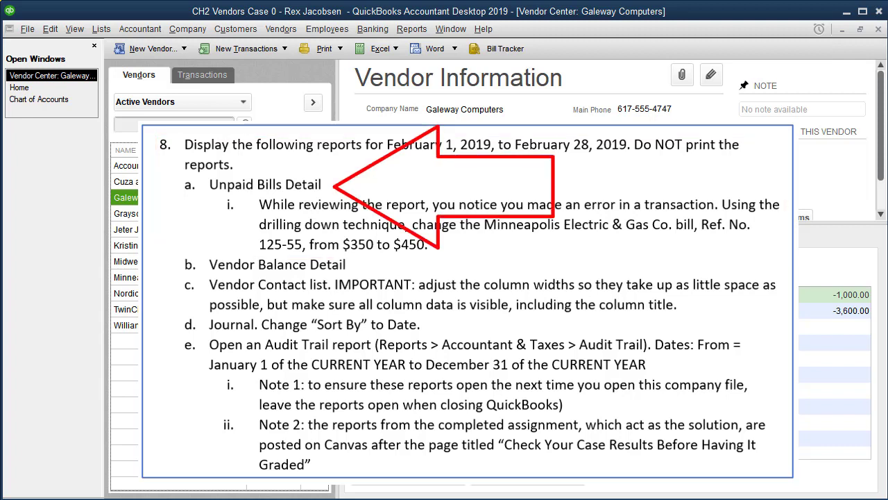
left_click(412, 29)
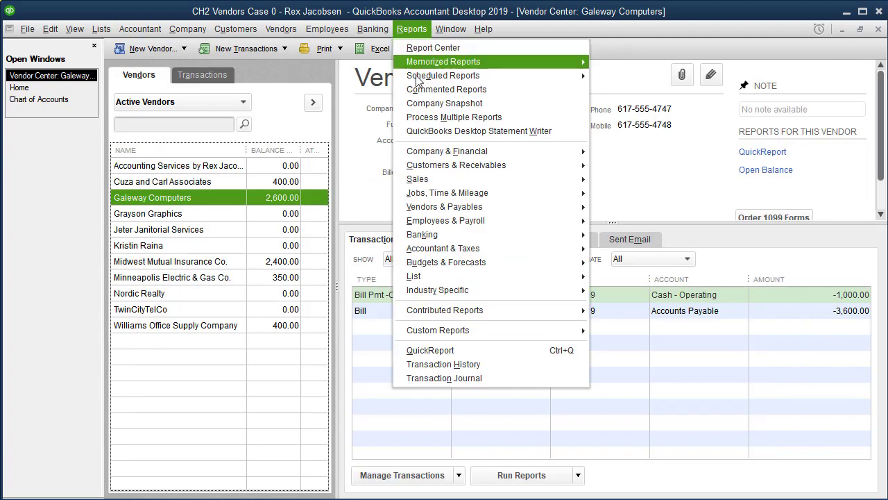
mouse_move(483, 211)
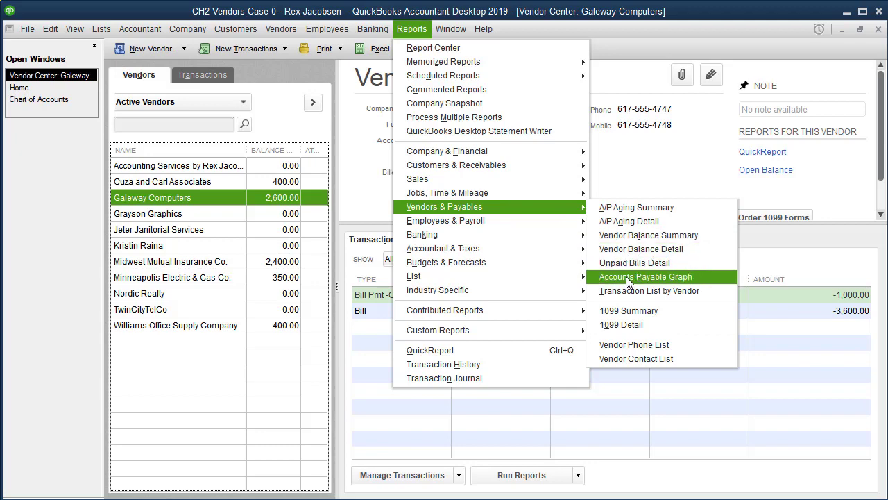
left_click(679, 263)
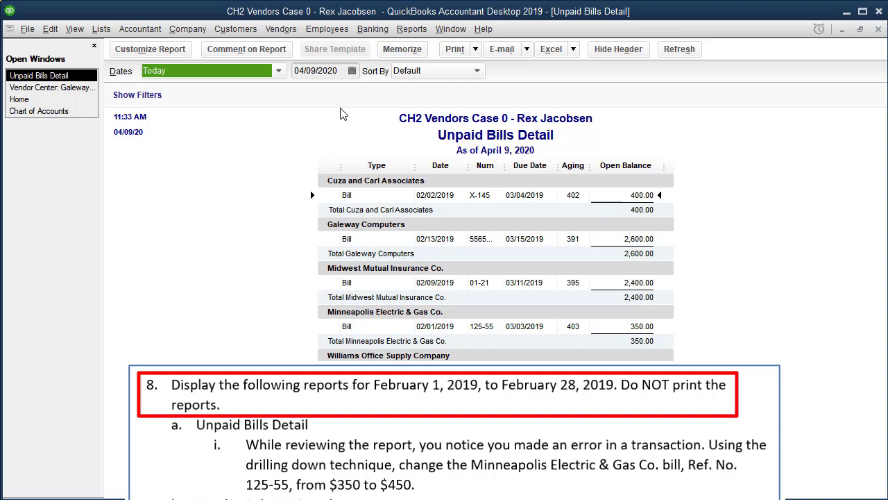
Set the Unpaid Bills Detail report date to 02/28/2019 and update the report
key("Tab")
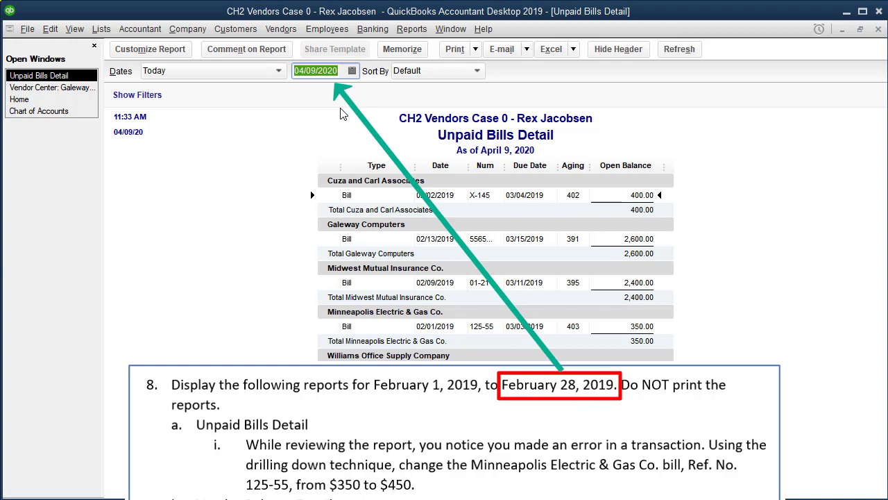
type("0")
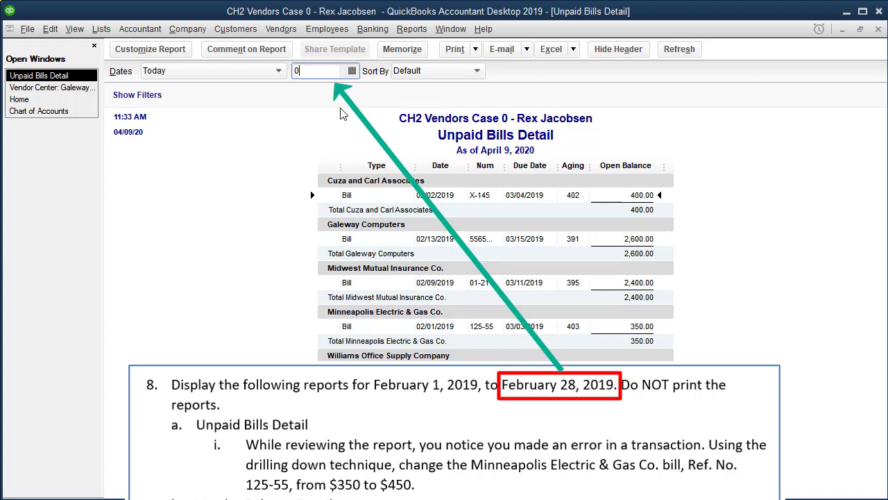
type("22819")
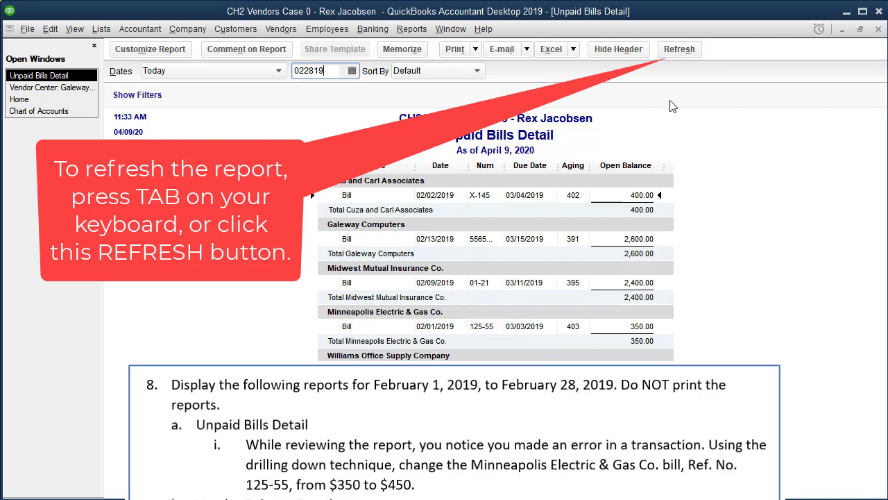
key("Tab")
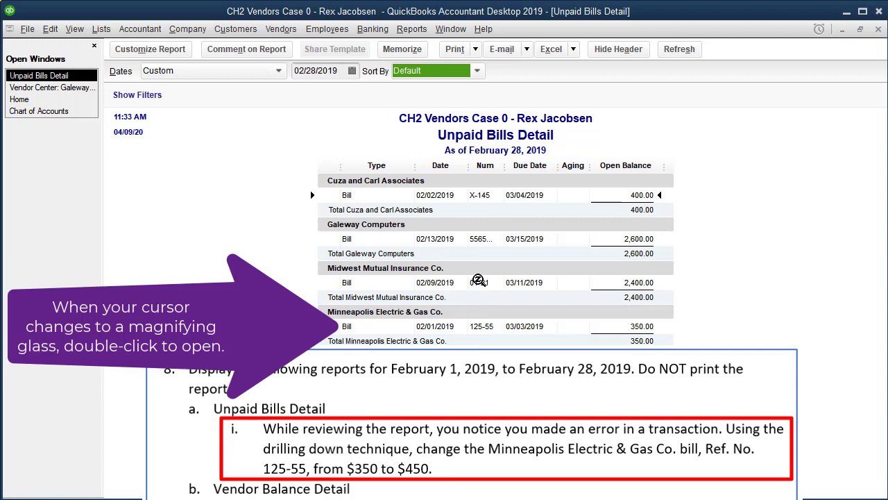
Drill down to the Minneapolis Electric & Gas Co. bill 125-55 from the report and set its amount due to 450
left_click(476, 326)
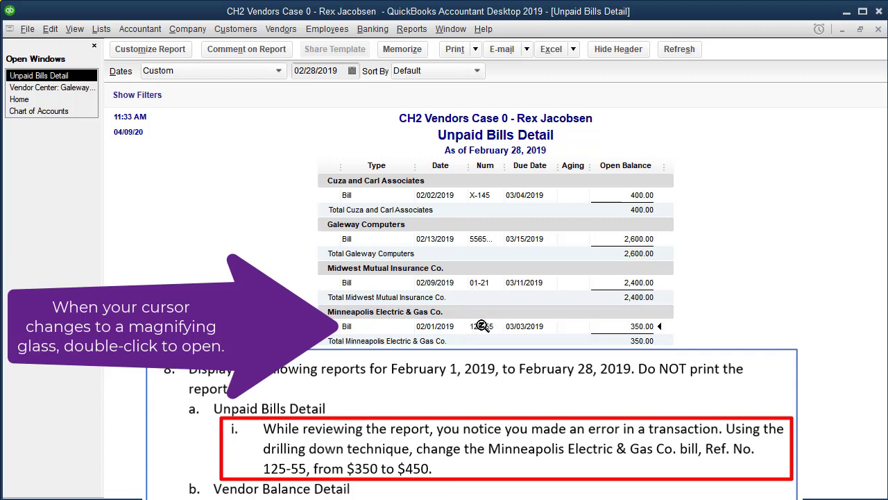
double_click(488, 327)
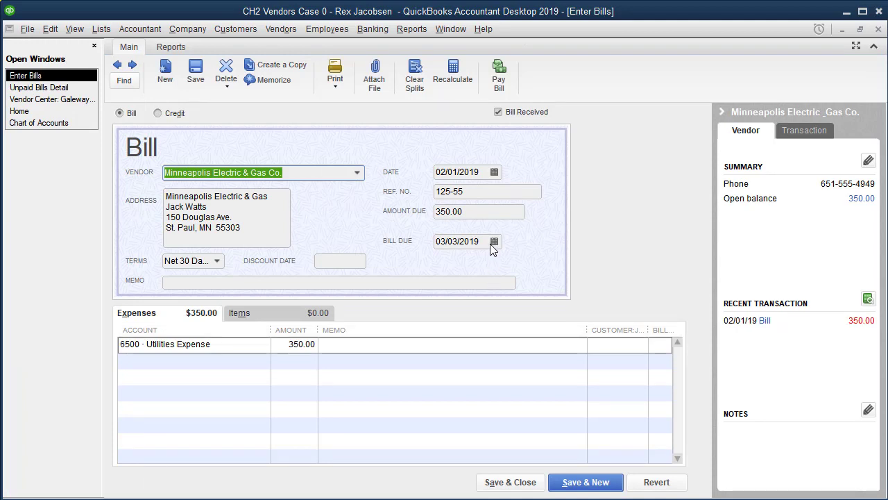
left_click(476, 214)
type("4")
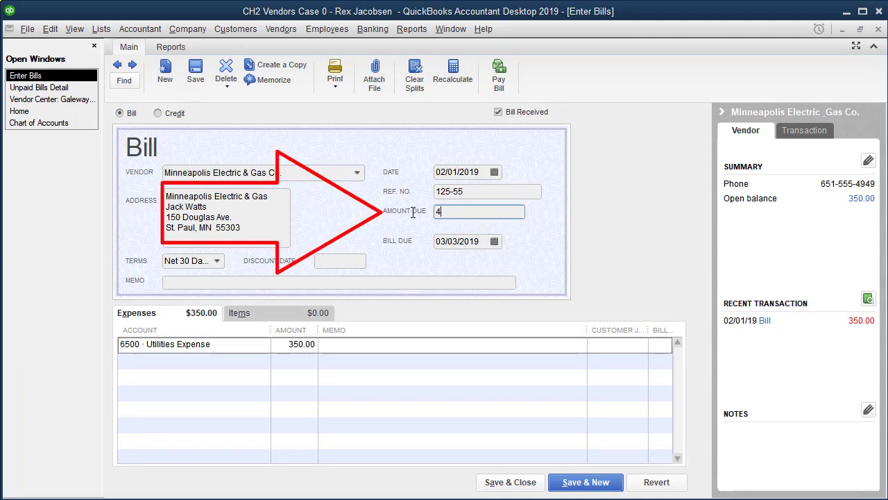
type("50")
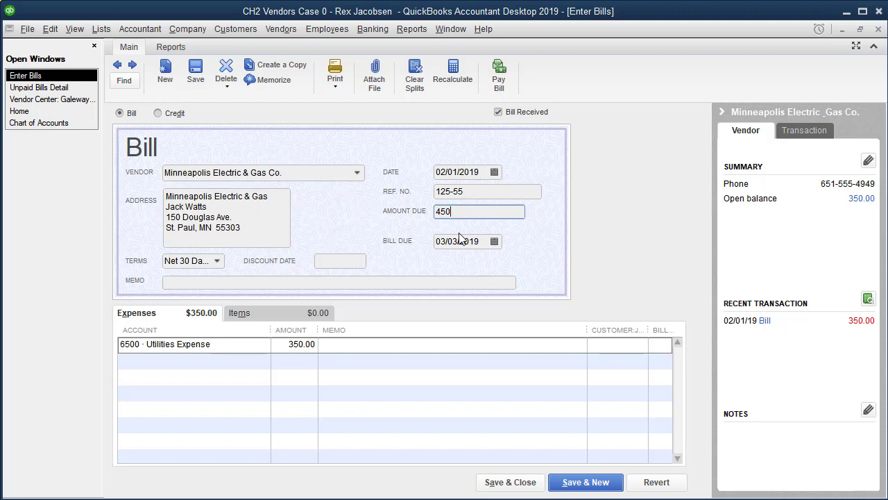
left_click(444, 280)
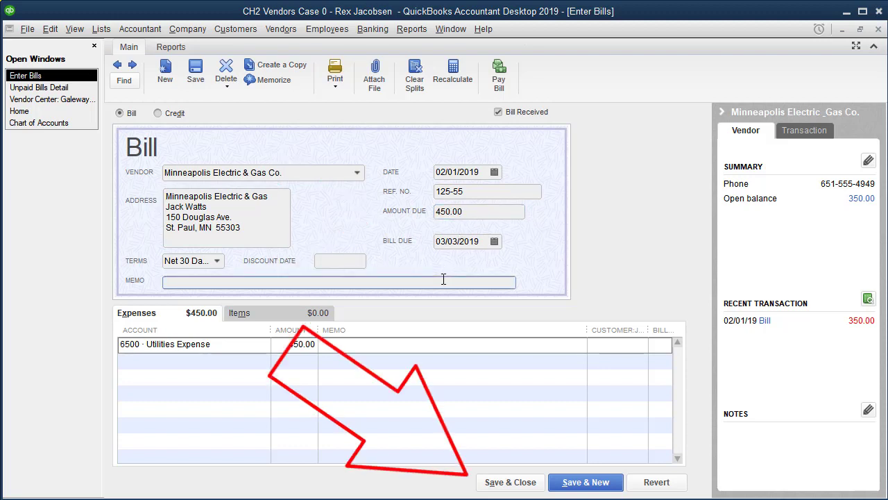
Save and close the corrected bill, recording the change, and refresh the Unpaid Bills Detail report
left_click(515, 484)
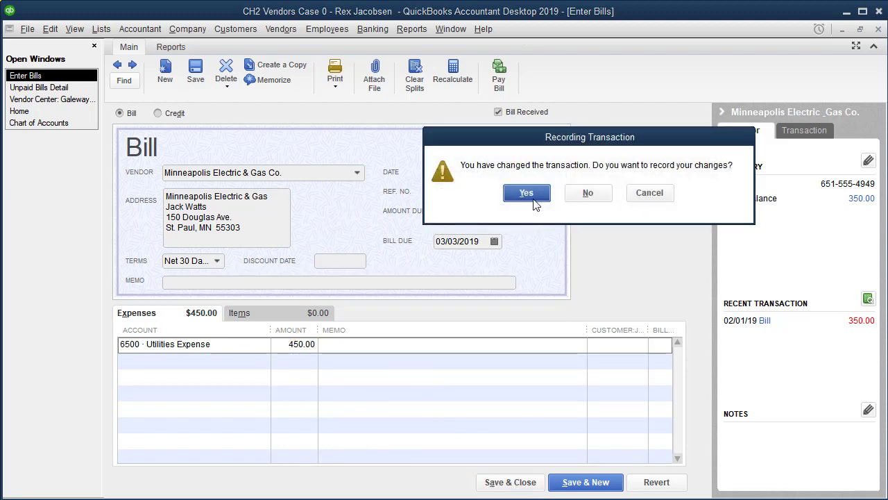
left_click(527, 193)
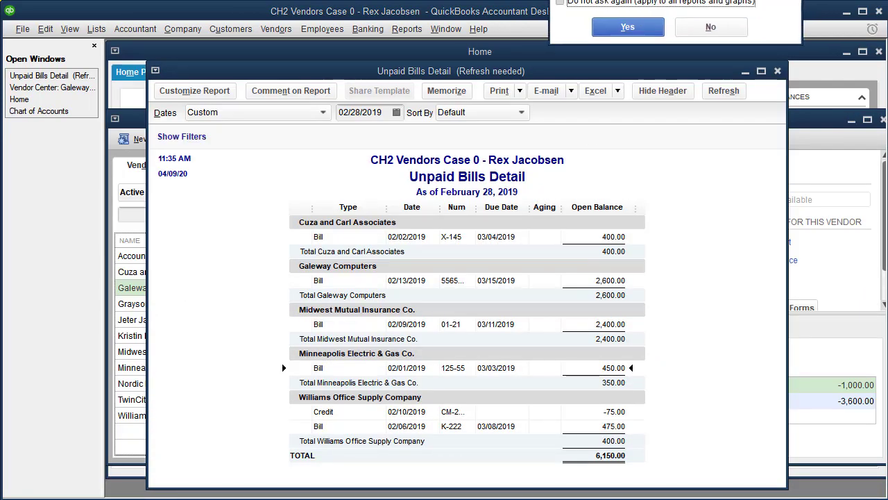
left_click_drag(509, 182, 495, 198)
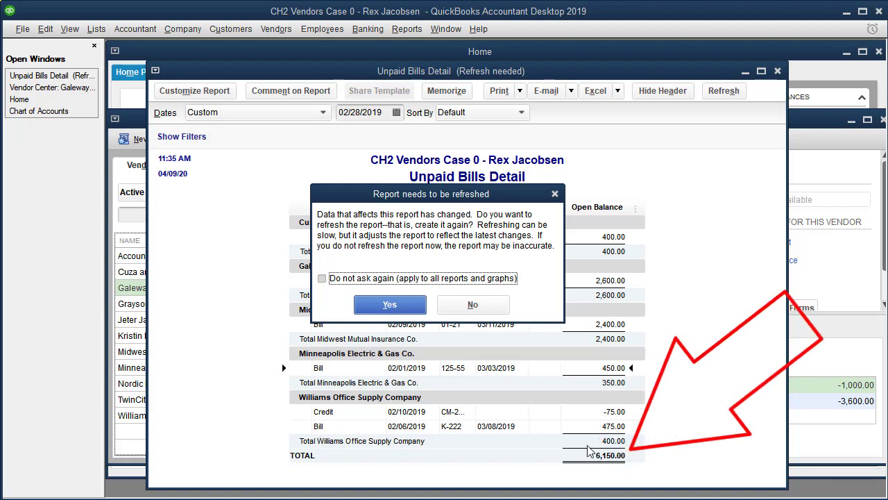
left_click(406, 307)
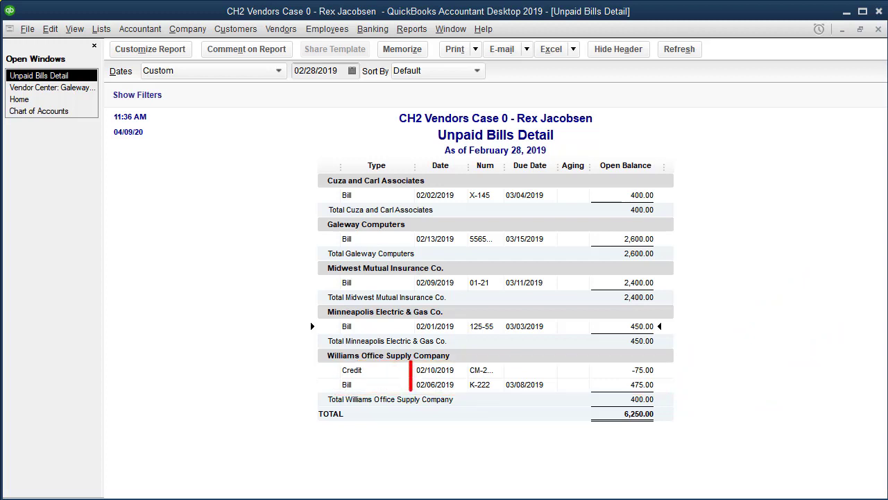
Drill down to the Williams Office Supply Company bill K-222 and its credit to review their details and memo, closing each one
double_click(438, 386)
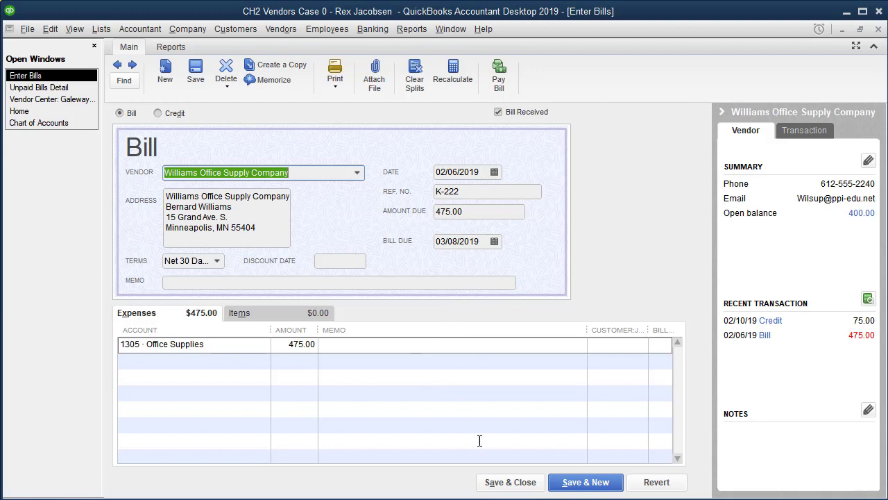
left_click(506, 482)
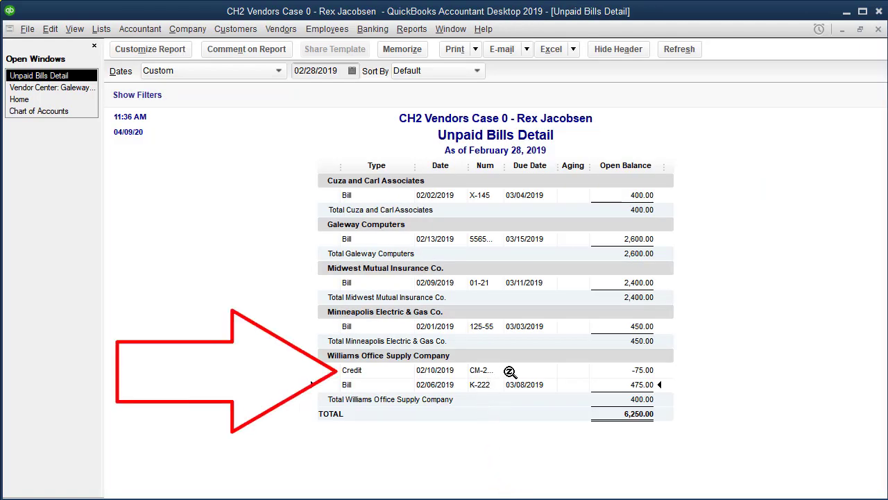
double_click(384, 373)
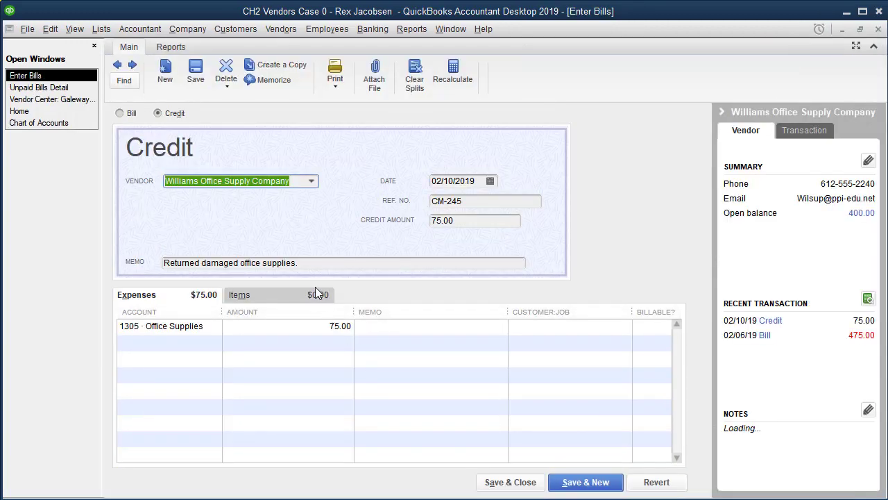
left_click(159, 261)
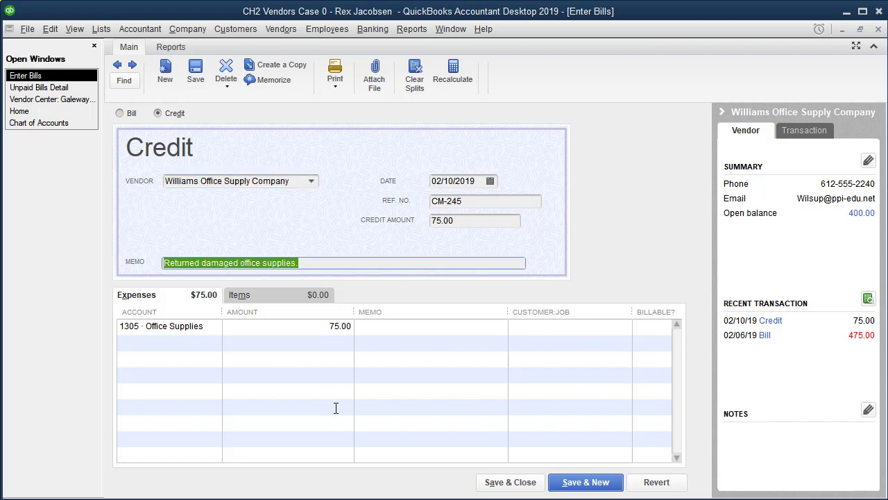
left_click(520, 487)
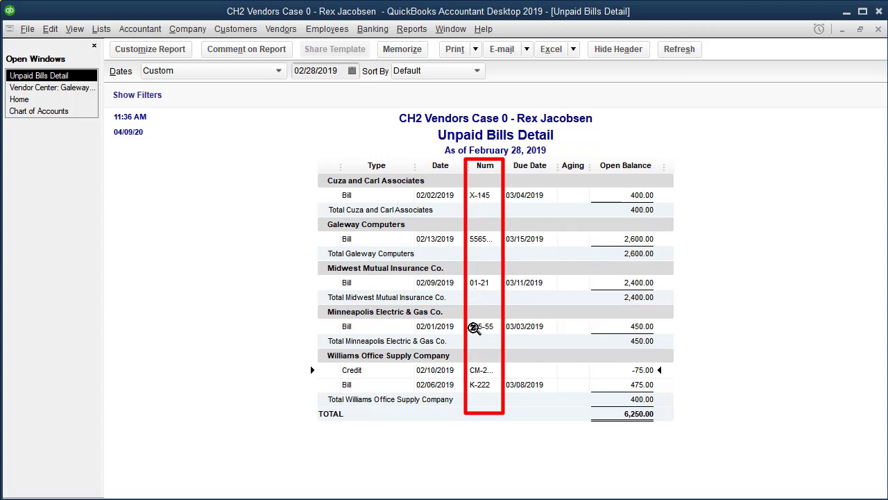
Drill down to the Cuza and Carl Associates bill X-145, review its amount, expense account and memo, and close it
double_click(491, 196)
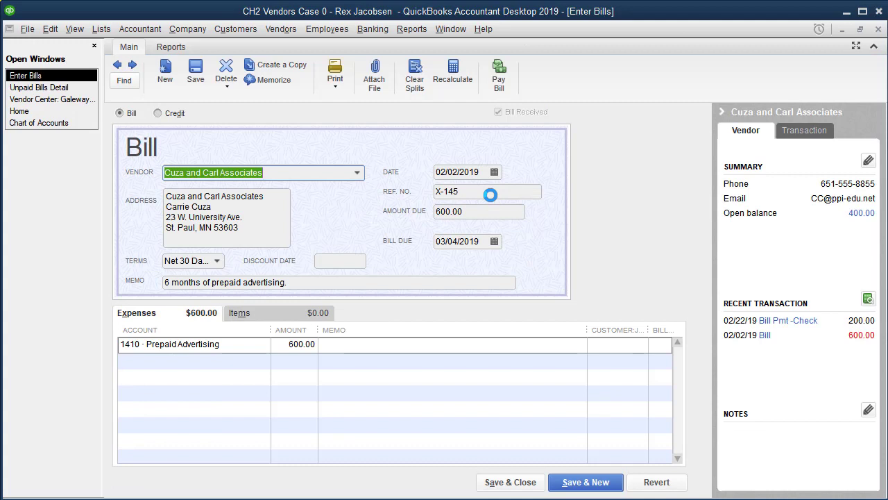
left_click(300, 345)
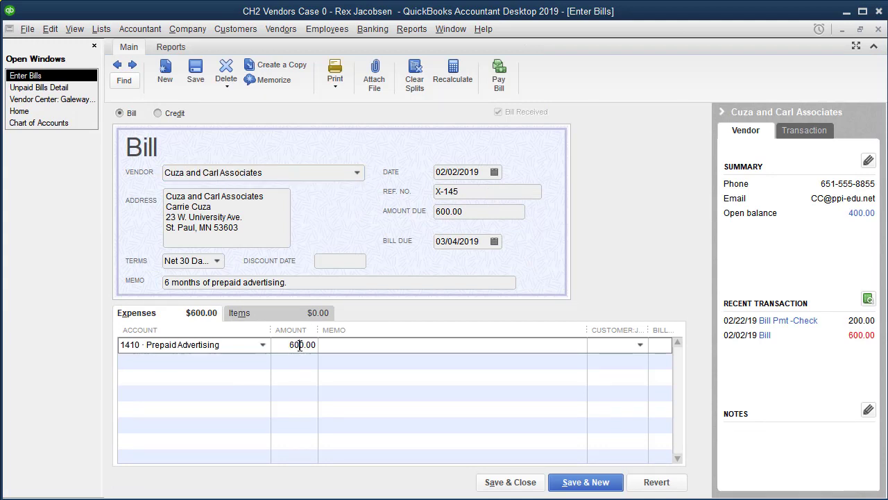
left_click(261, 347)
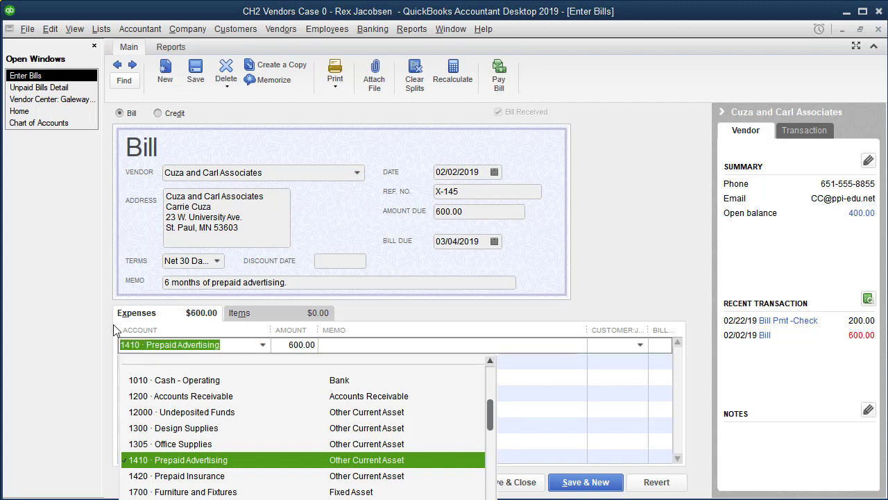
left_click(303, 285)
left_click_drag(303, 285, 136, 300)
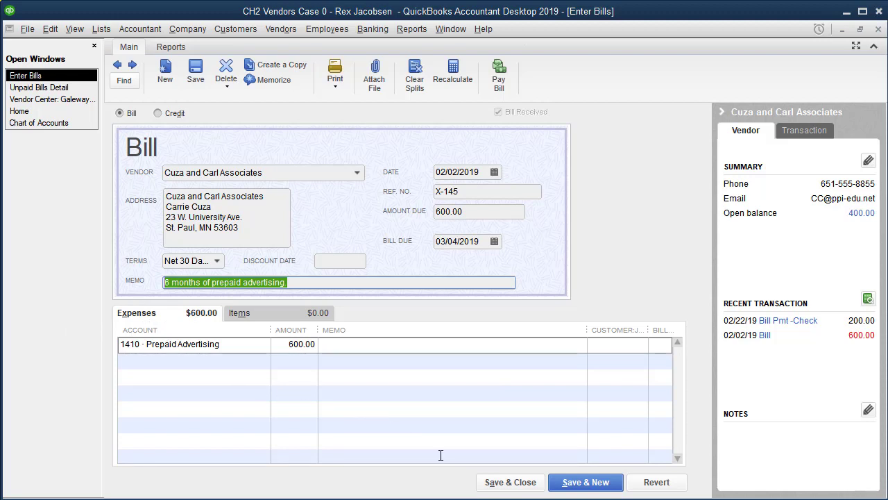
left_click(506, 488)
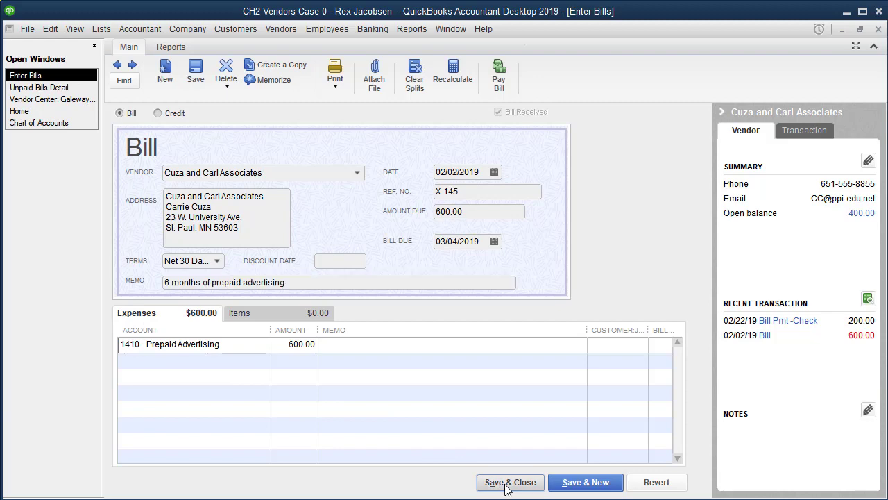